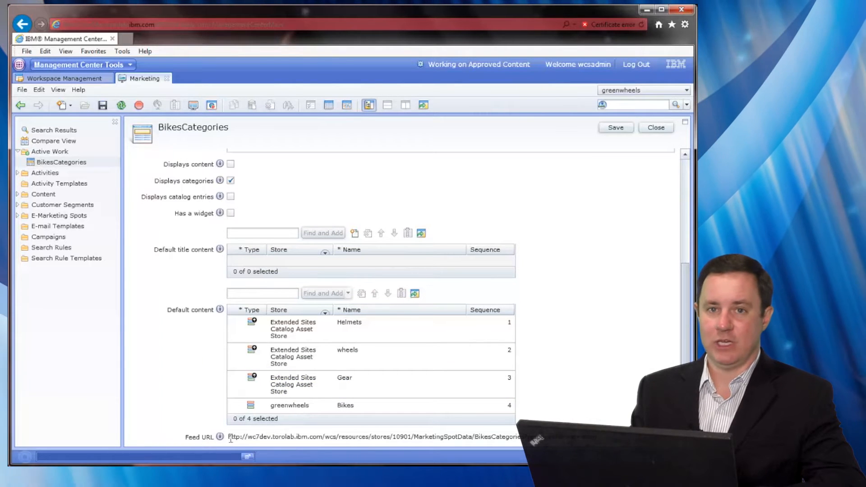
Copy the full feed URL of the BikesCategories e-Marketing Spot
mouse_move(219, 439)
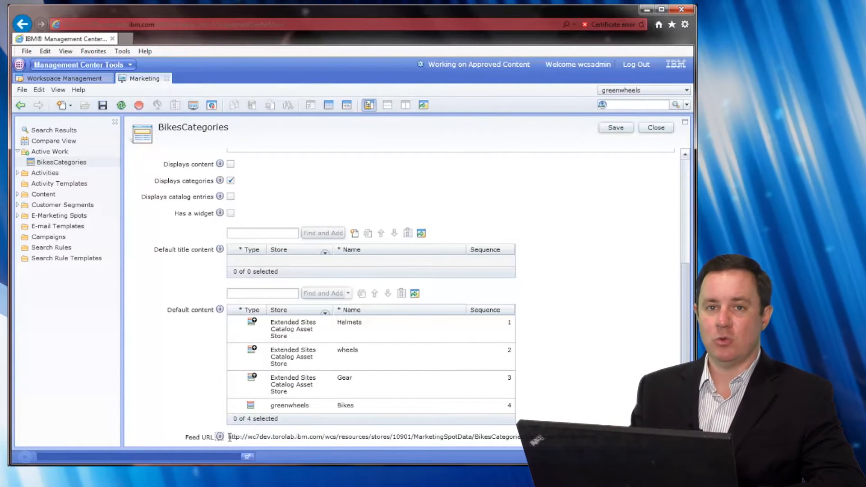
left_click_drag(229, 437, 520, 438)
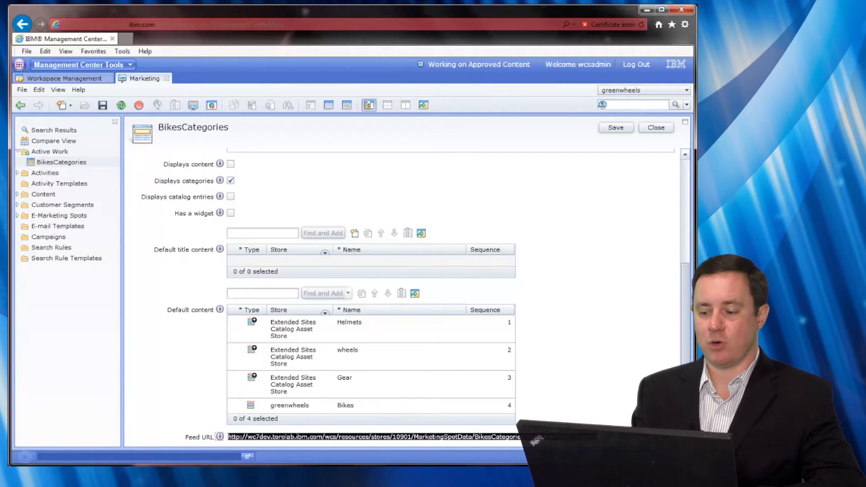
right_click(574, 437)
left_click(602, 350)
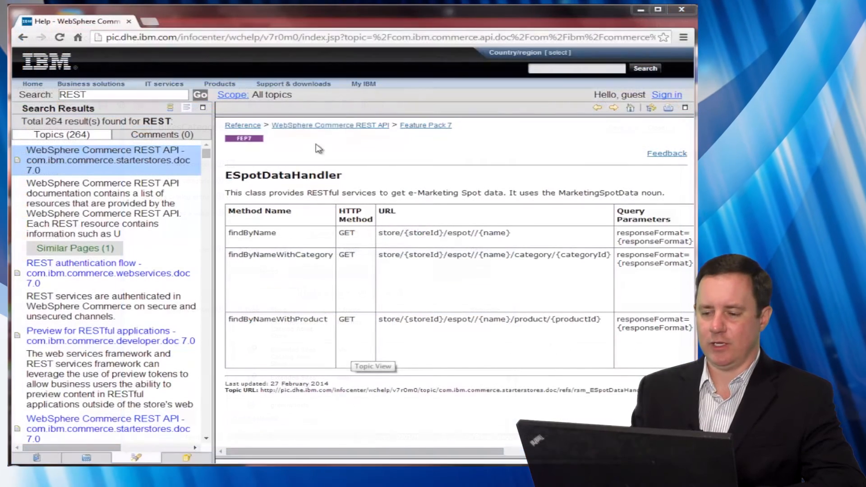
Switch to the Chrome window and load the copied feed URL in place of the help page
left_click(185, 40)
right_click(186, 41)
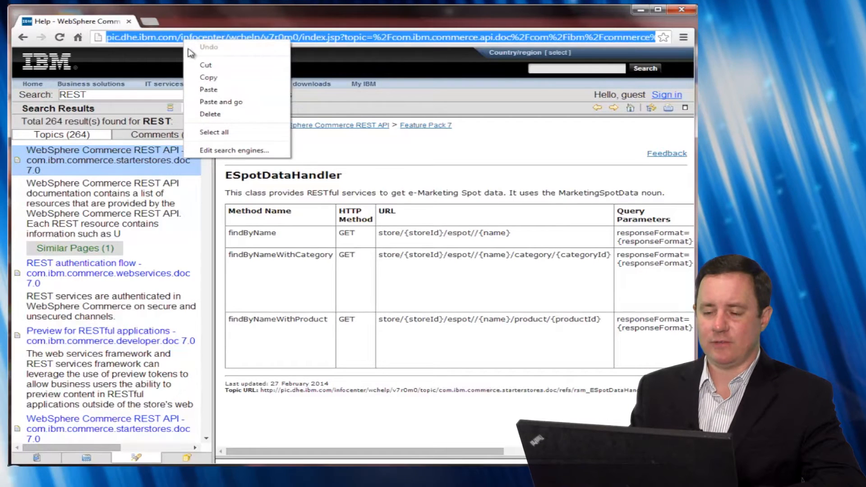
left_click(215, 91)
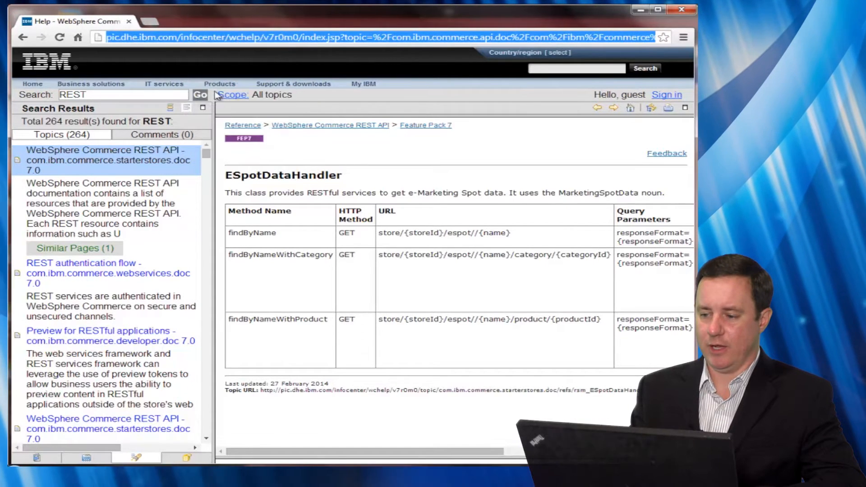
key("Return")
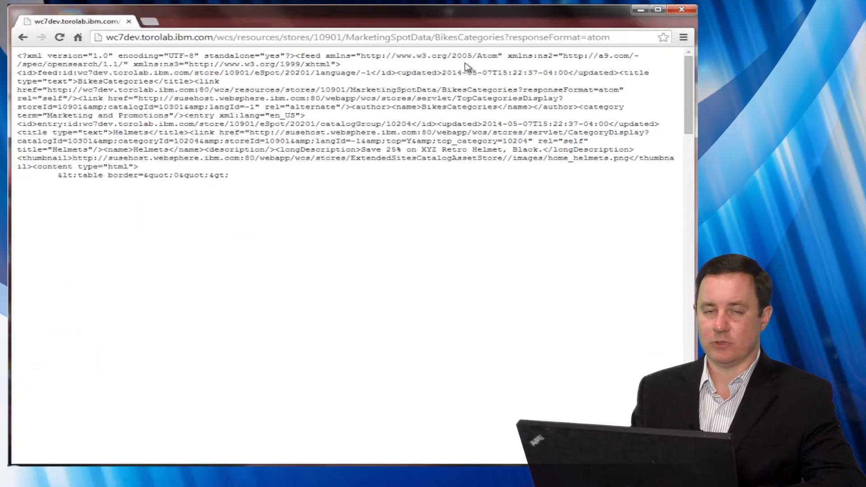
Remove the responseFormat=atom query from the BikesCategories feed address and reload the feed
left_click(520, 40)
left_click(509, 38)
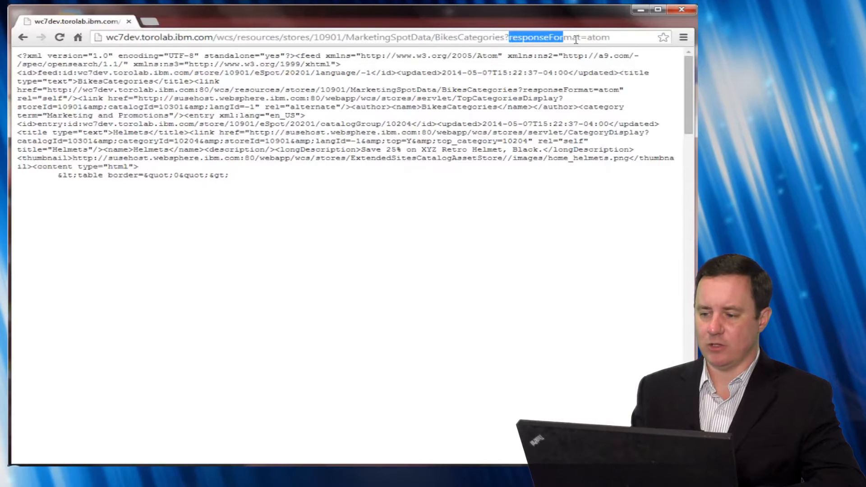
key("BackSpace")
key("BackSpace")
key("Return")
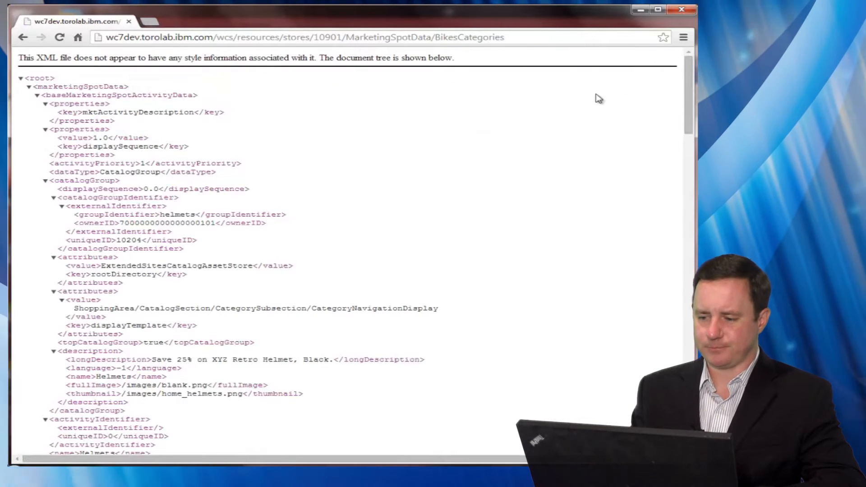
Examine the catalog groups in the BikesCategories XML and compare them with the spot's default content in Management Center
left_click_drag(689, 80, 682, 178)
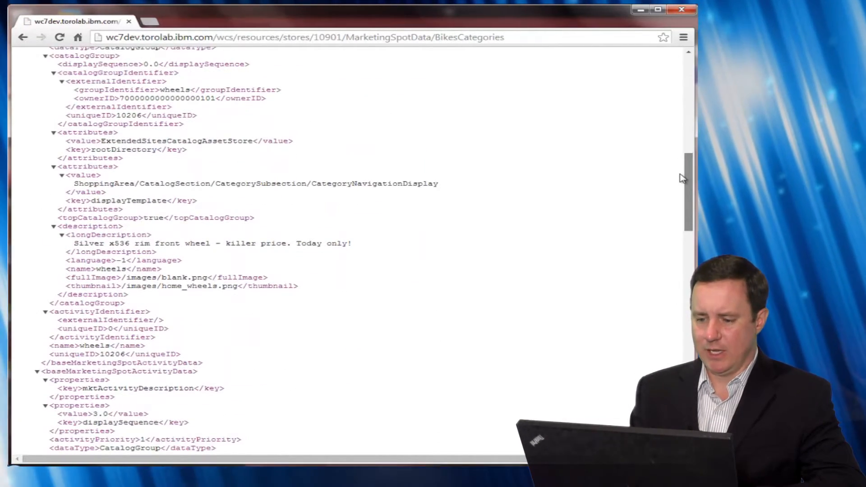
left_click_drag(682, 178, 684, 74)
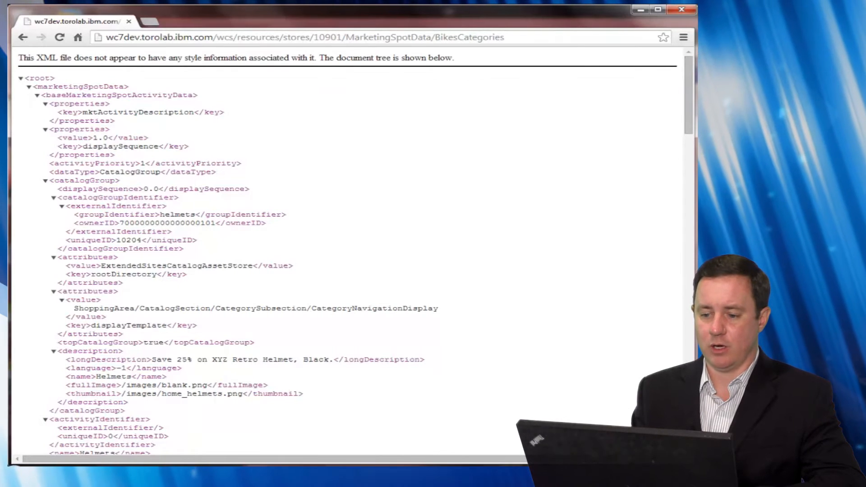
key("alt+Tab")
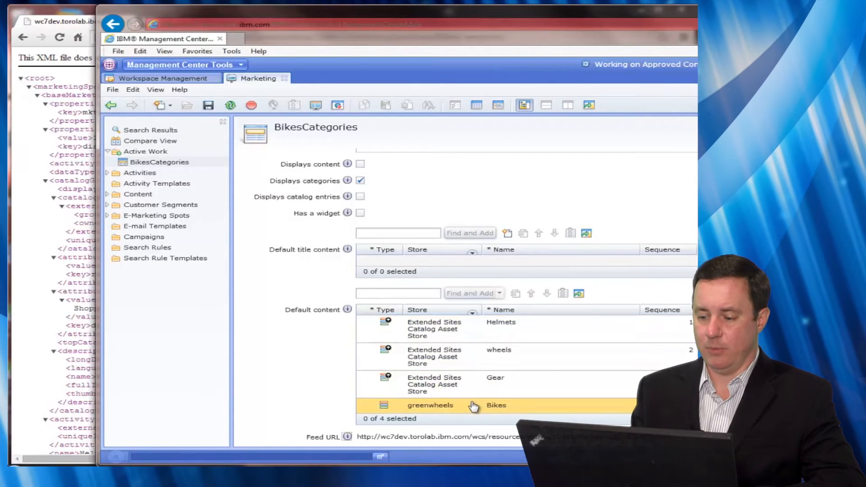
left_click(53, 20)
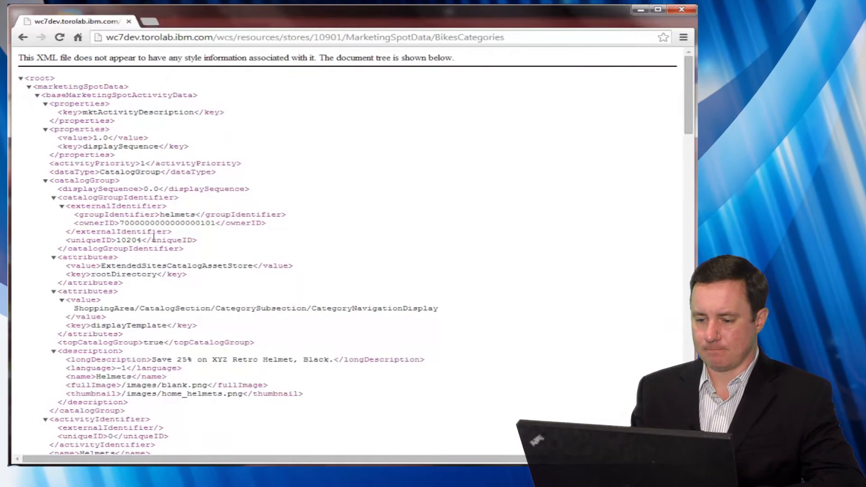
double_click(113, 376)
scroll(241, 376, "down", 5)
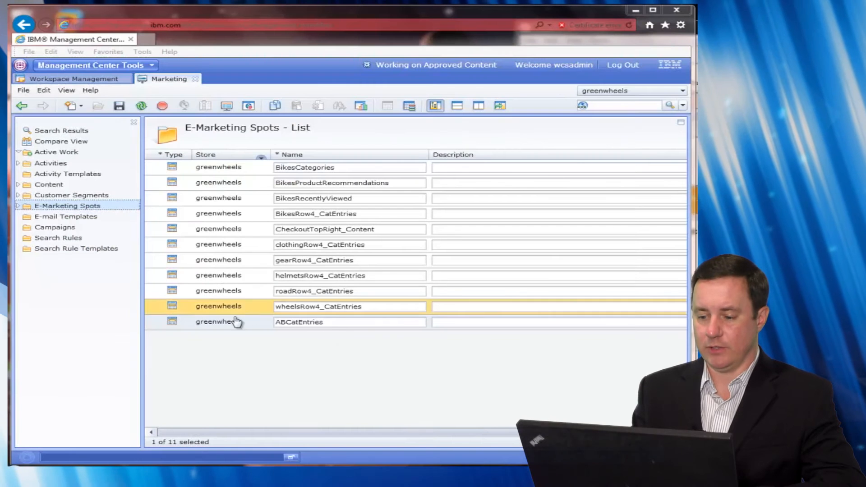
Open the ABCatEntries e-Marketing Spot in Management Center, review its display options and default content, and close it
left_click(237, 322)
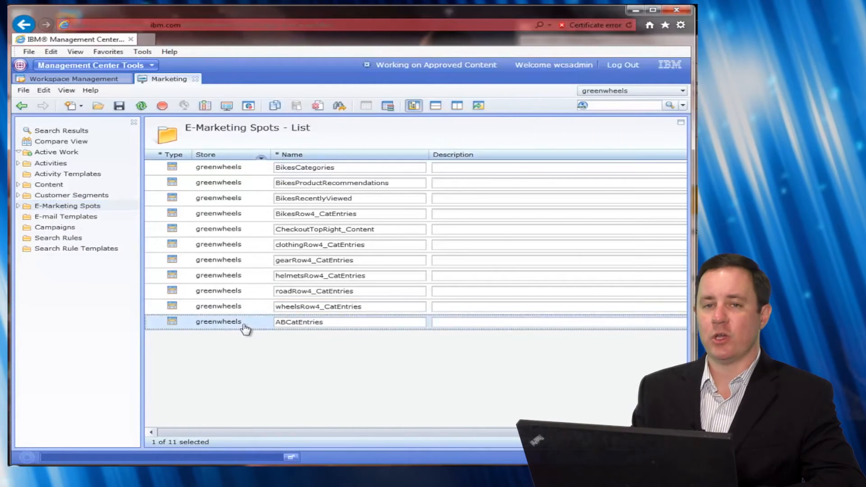
double_click(244, 326)
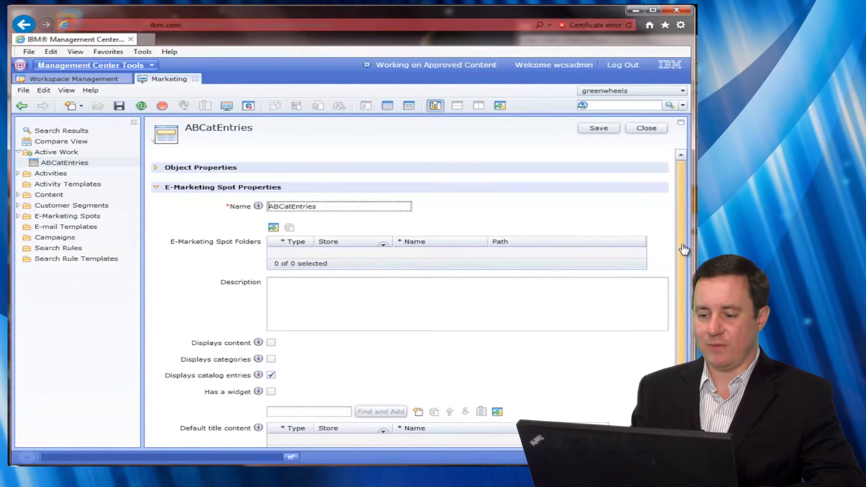
left_click_drag(684, 251, 684, 324)
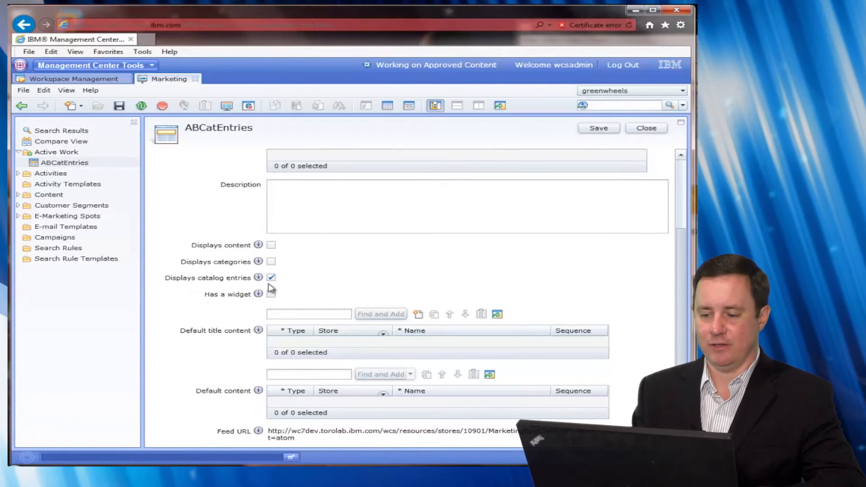
left_click(647, 129)
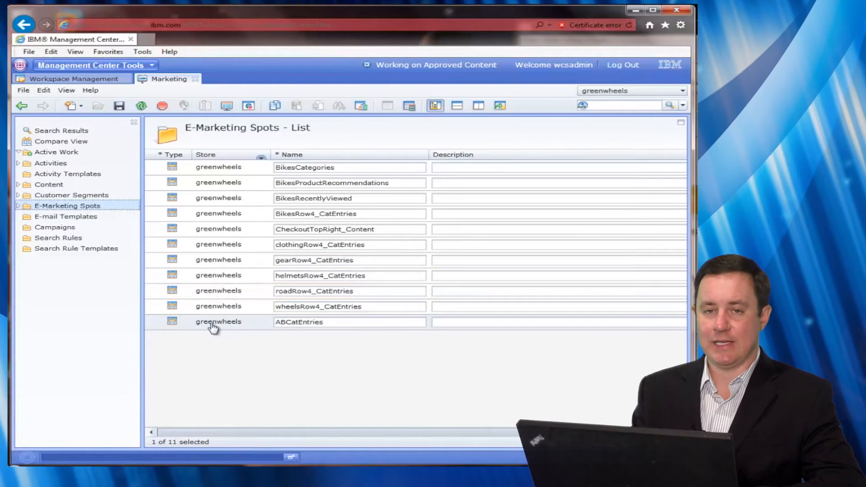
Open the AB Catentries Rule from the ABCatEntries activity list and deactivate it for editing
right_click(213, 326)
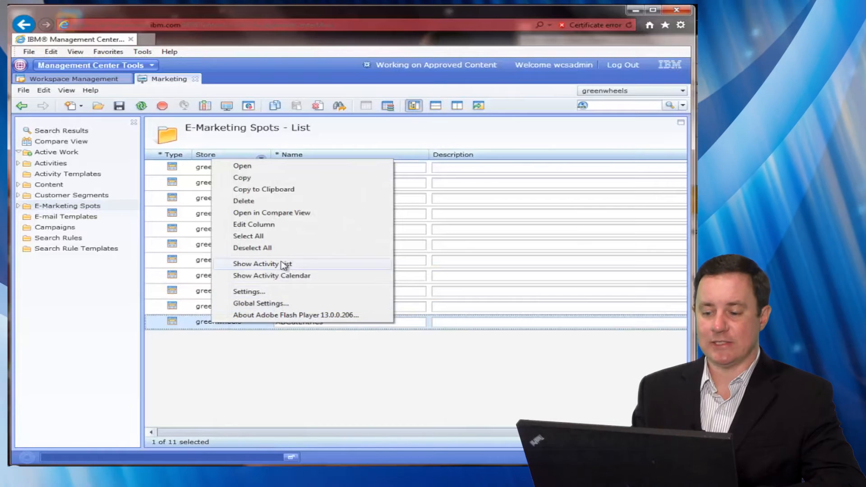
left_click(313, 266)
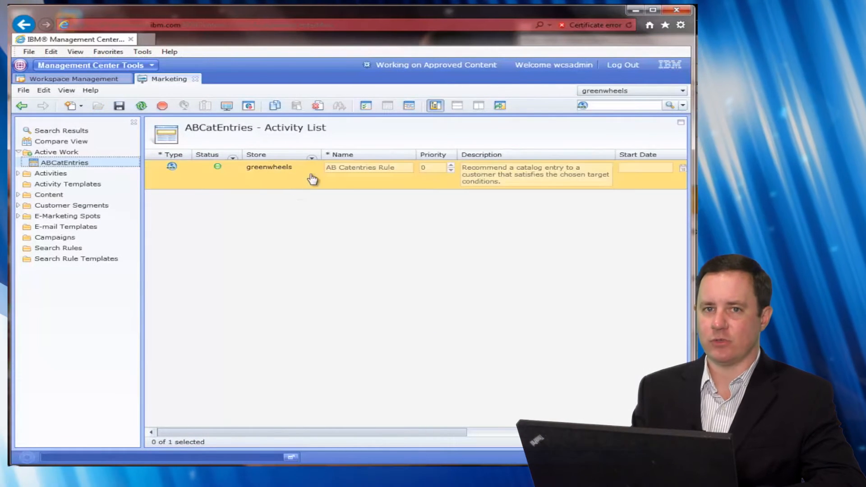
double_click(344, 180)
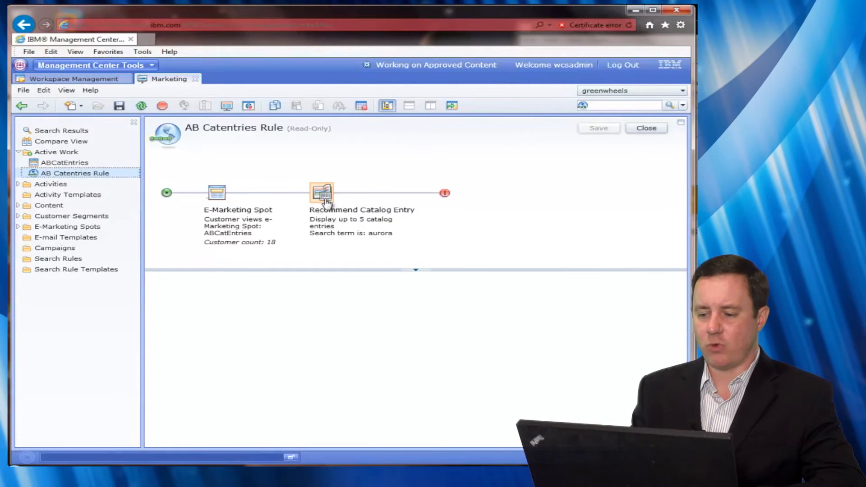
left_click(327, 203)
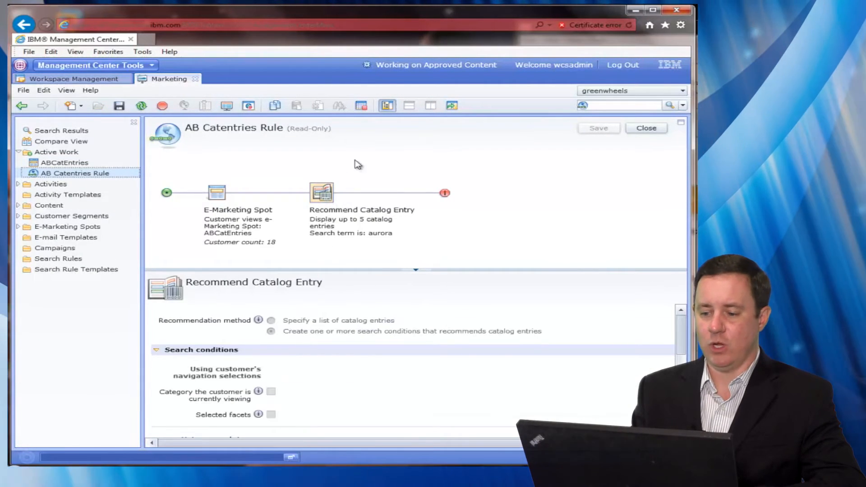
left_click(366, 109)
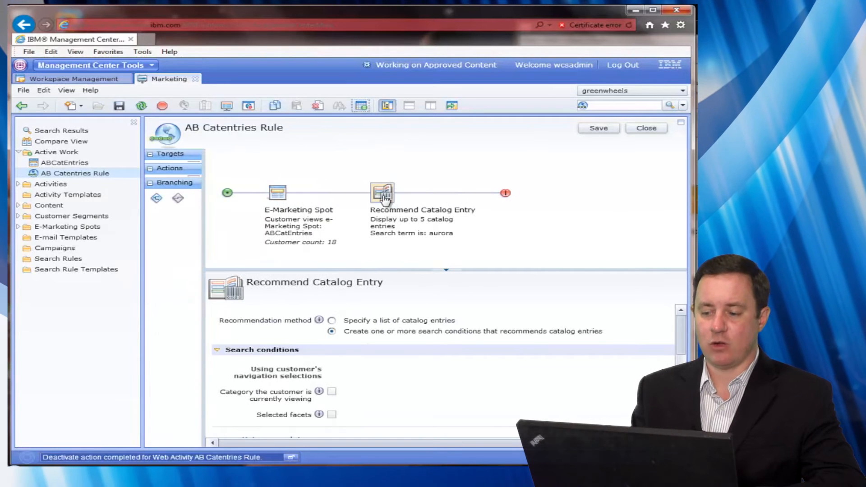
Review the search terms and maximum number of catalog entries of the Recommend Catalog Entry action
left_click_drag(683, 339, 683, 381)
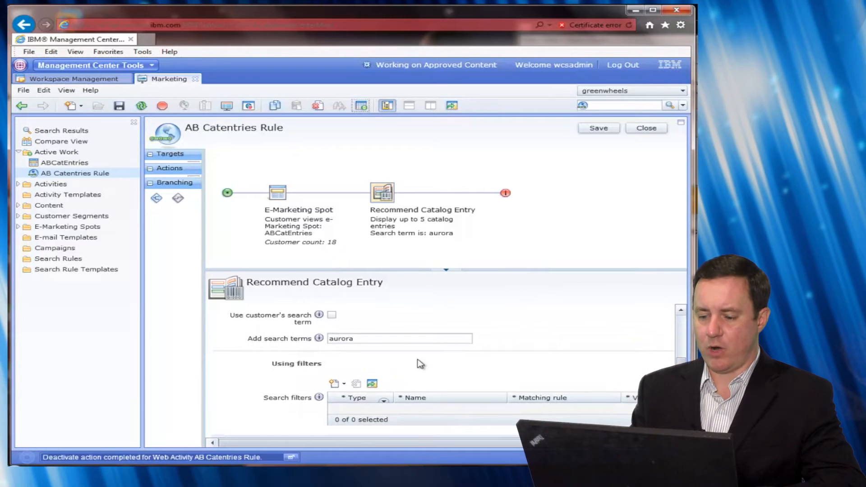
left_click_drag(357, 339, 328, 342)
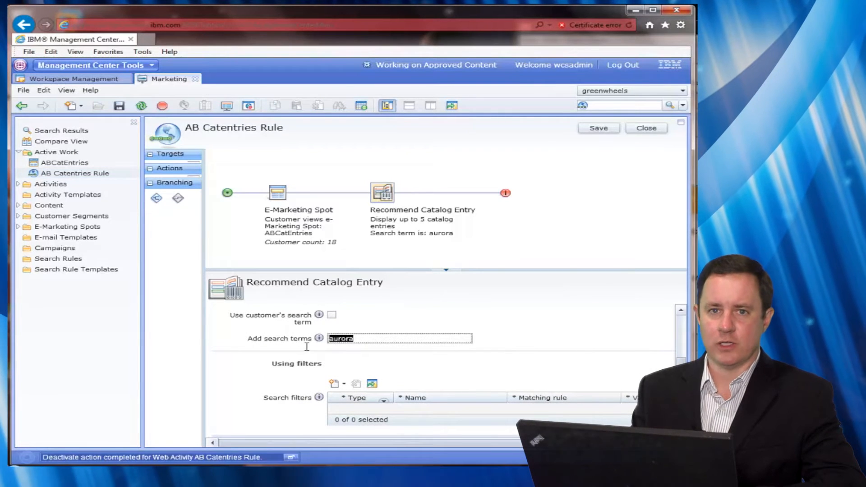
scroll(447, 361, "down", 3)
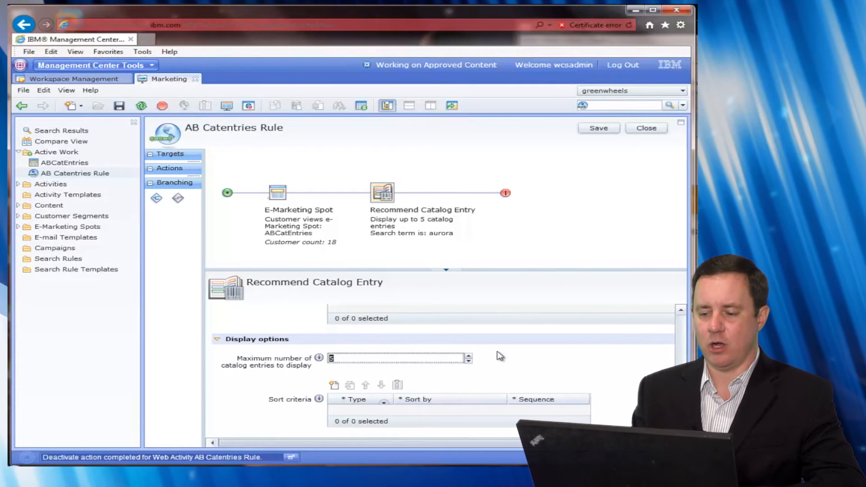
left_click_drag(683, 391, 688, 332)
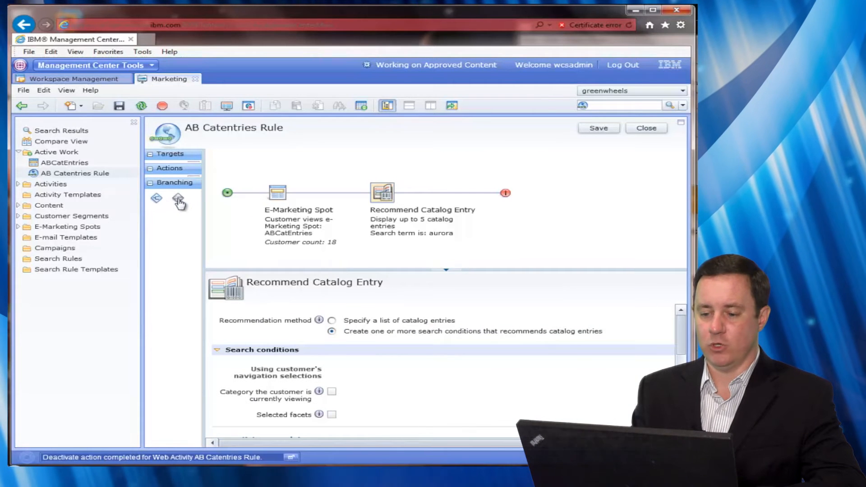
Add an Experiment branch between the E-Marketing Spot and Recommend Catalog Entry elements and name it "Aurora or Helmets"
left_click_drag(178, 200, 339, 200)
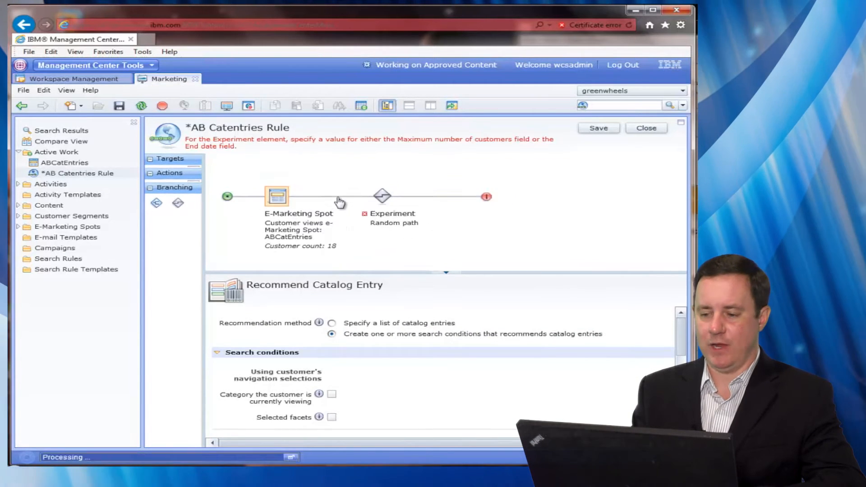
left_click(380, 179)
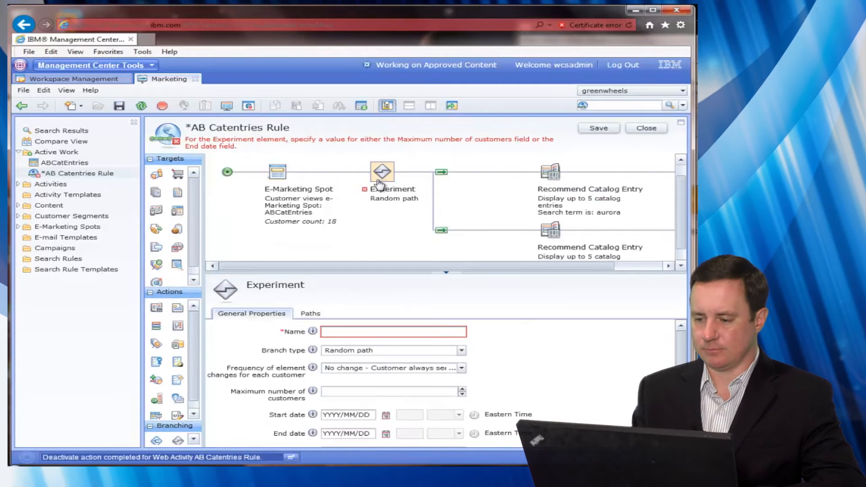
left_click(332, 334)
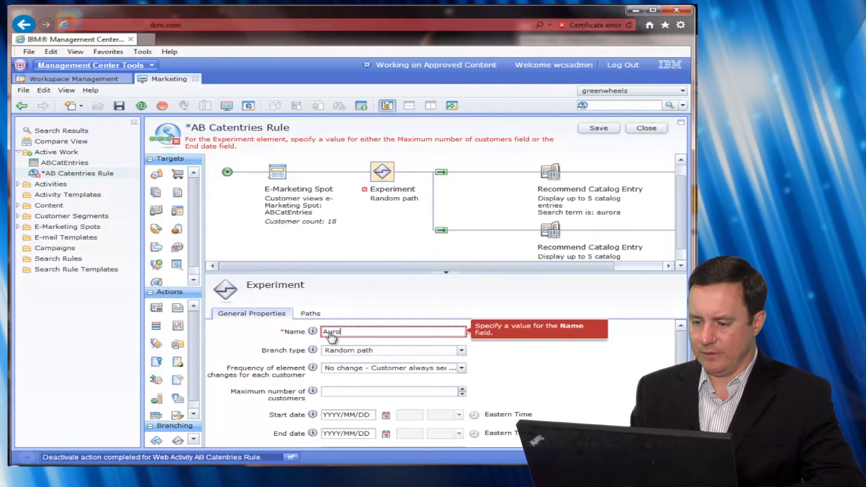
type("Aurora or Helmets")
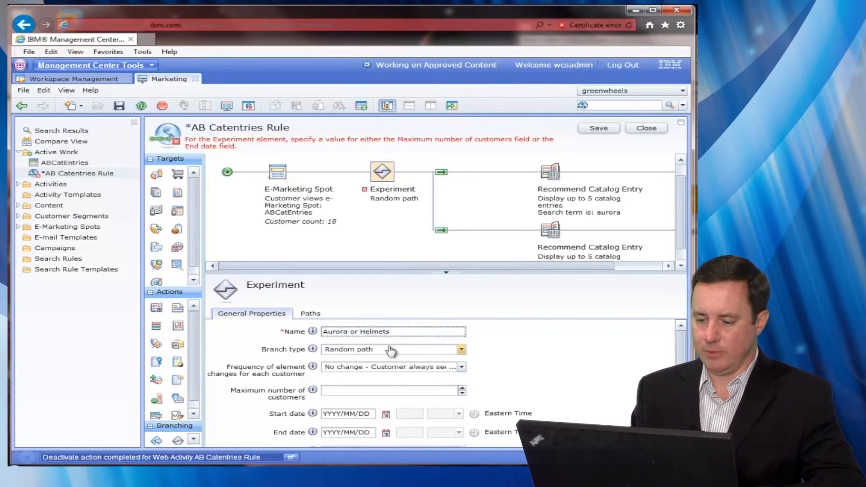
Set the experiment's frequency of element changes to Request and its maximum number of customers to 10000
left_click(402, 371)
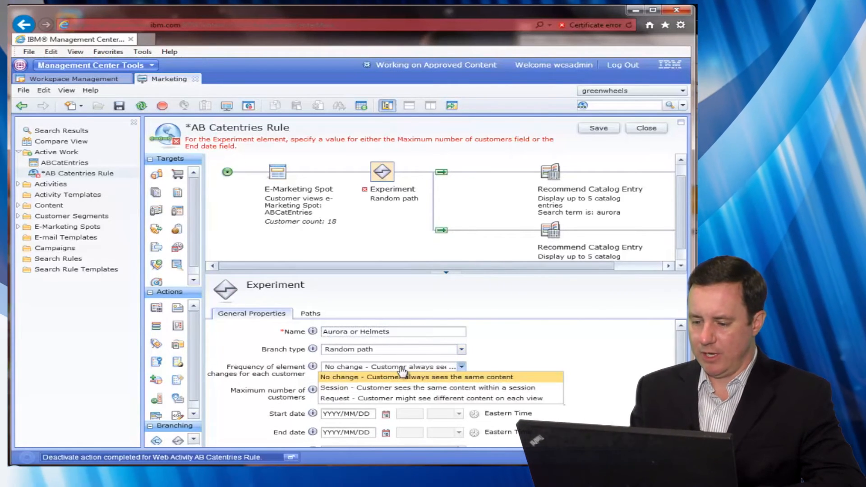
left_click(339, 398)
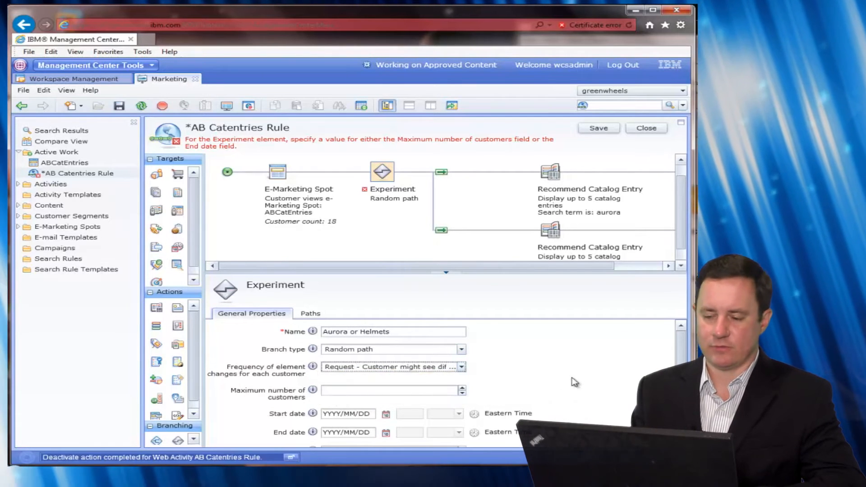
left_click(449, 392)
type("10000")
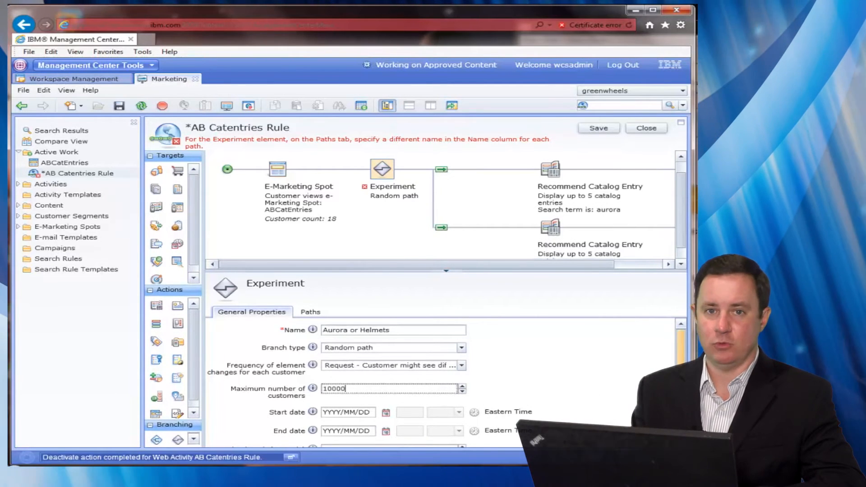
left_click_drag(681, 374, 681, 401)
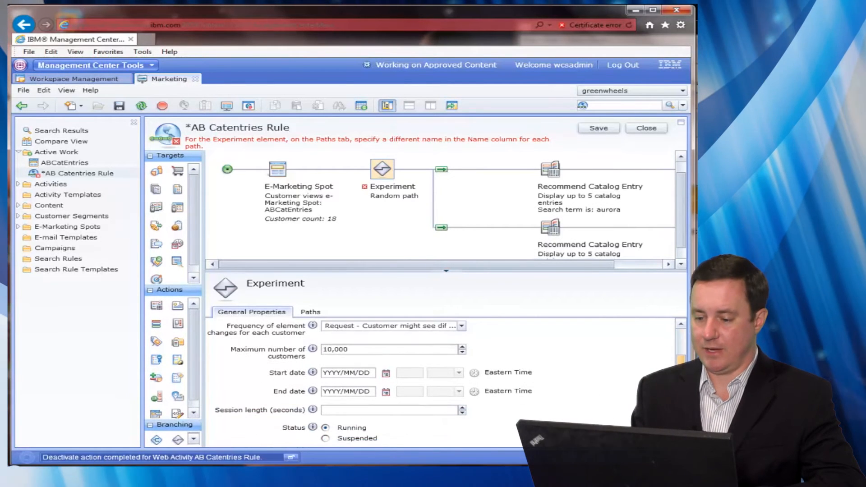
Name the experiment's two paths "Aurora" and "Helmets" and give each a percentage of 50
left_click(309, 317)
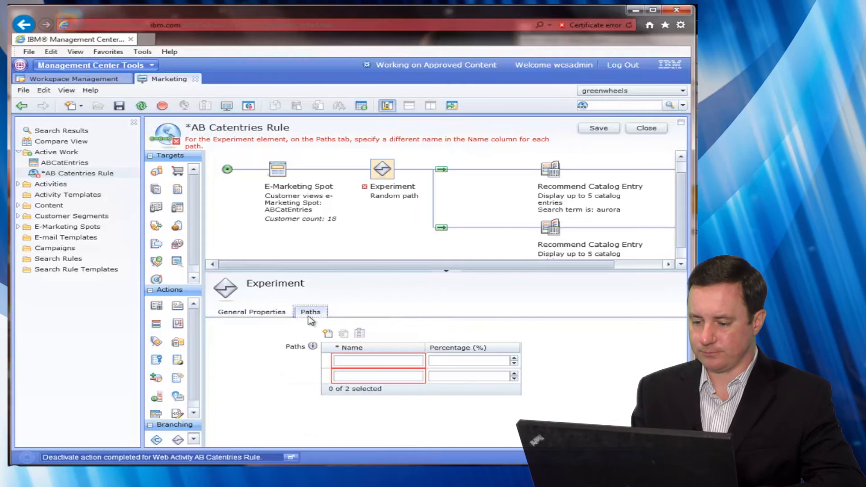
left_click(348, 362)
type("Aurora")
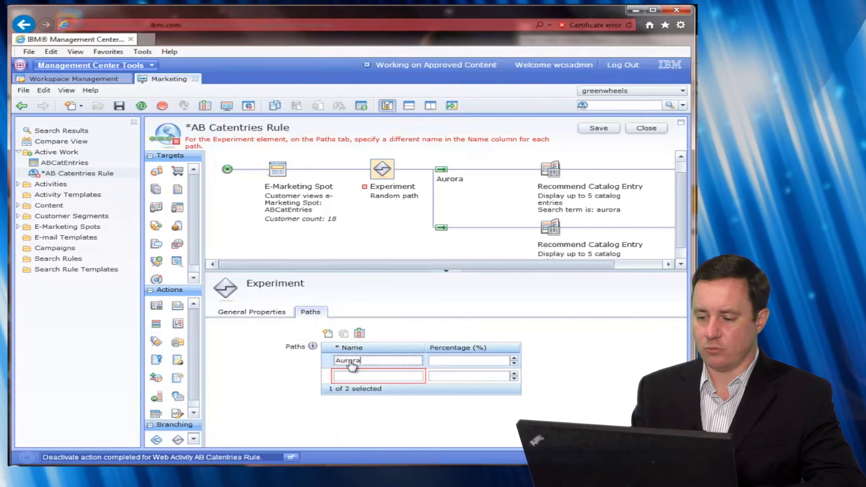
left_click(449, 363)
type("50")
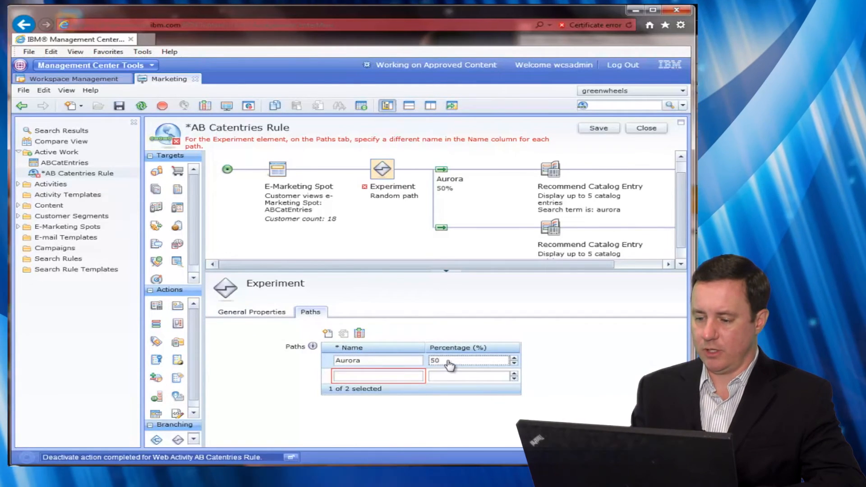
left_click(403, 377)
type("Helmets")
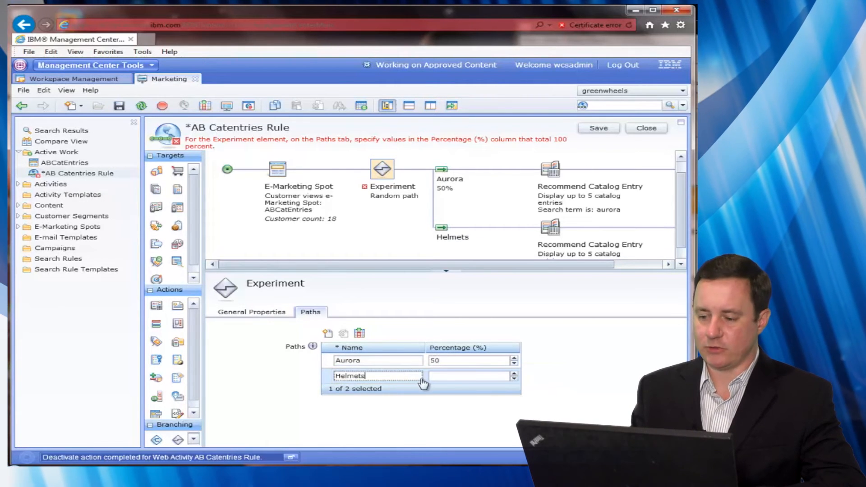
left_click(439, 380)
type("50")
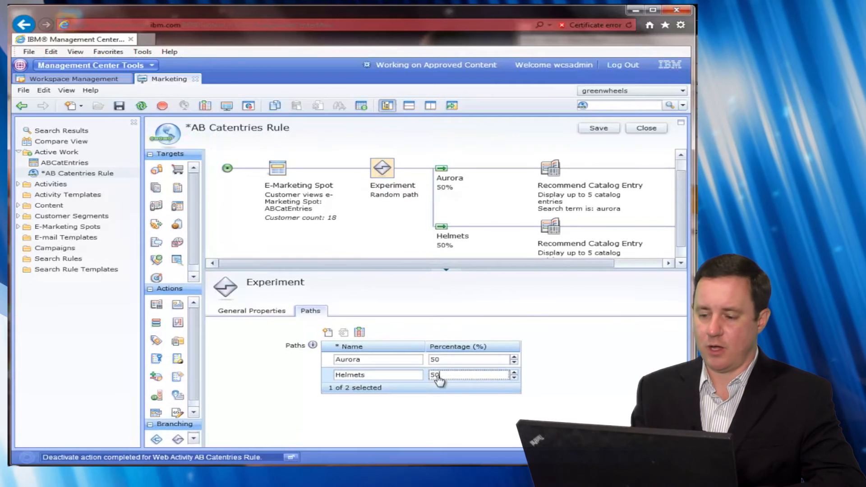
Check the Aurora path's Recommend Catalog Entry action, and set the added search term of the Helmets path's action to "helmet"
left_click(551, 173)
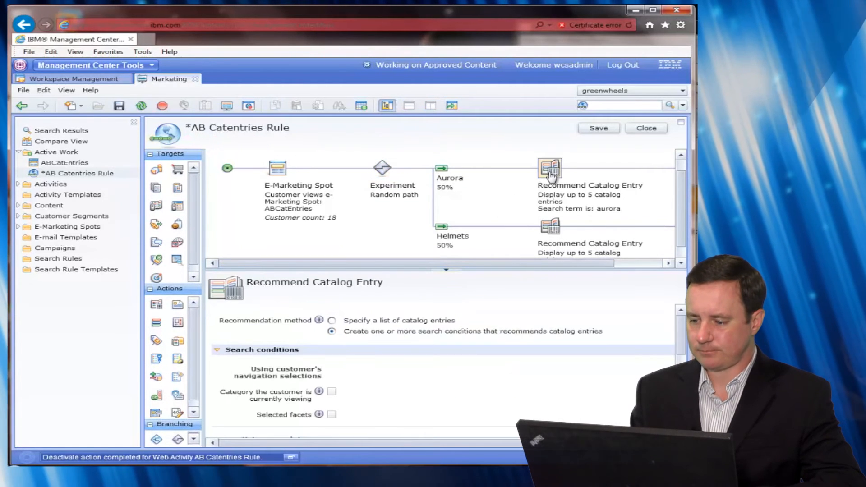
scroll(650, 329, "down", 3)
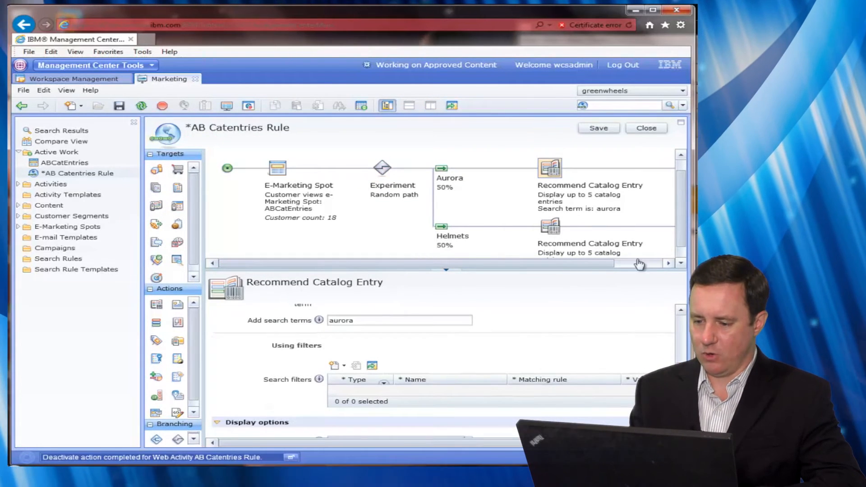
left_click_drag(681, 213, 657, 250)
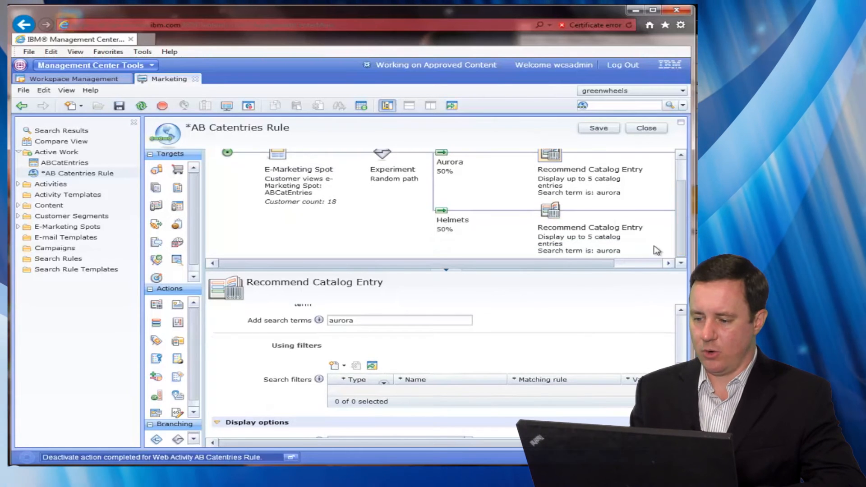
left_click(553, 216)
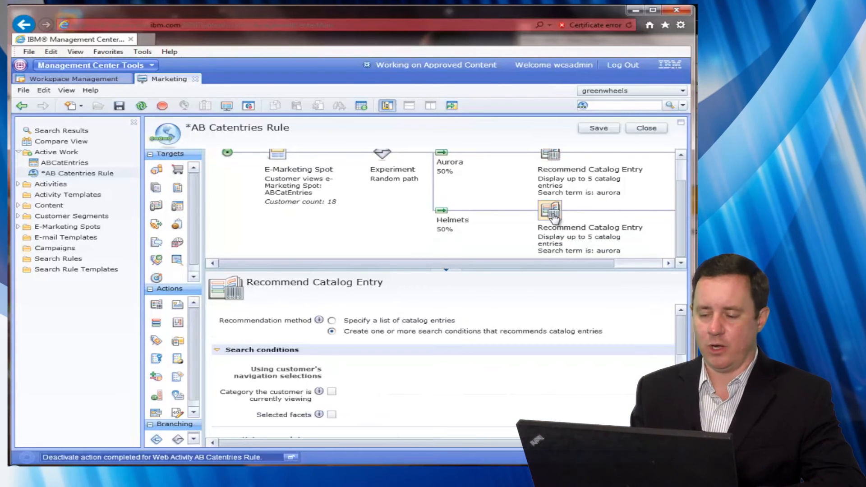
scroll(679, 337, "down", 3)
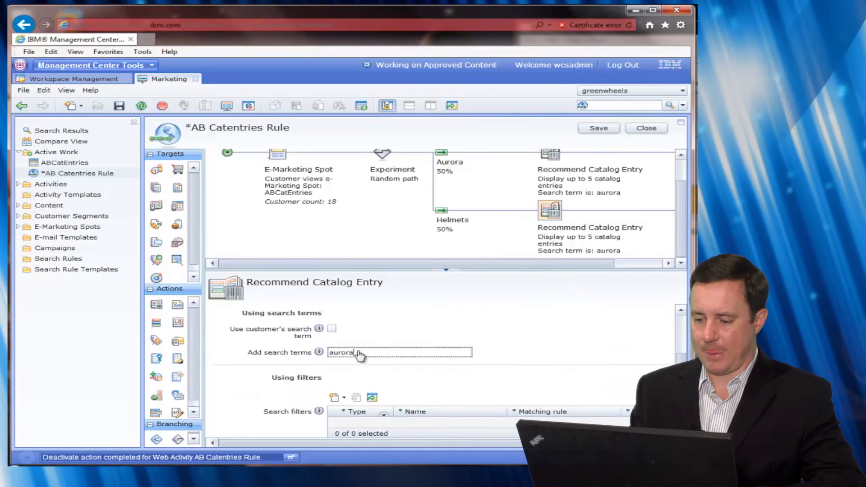
left_click_drag(371, 354, 309, 354)
type("helmet")
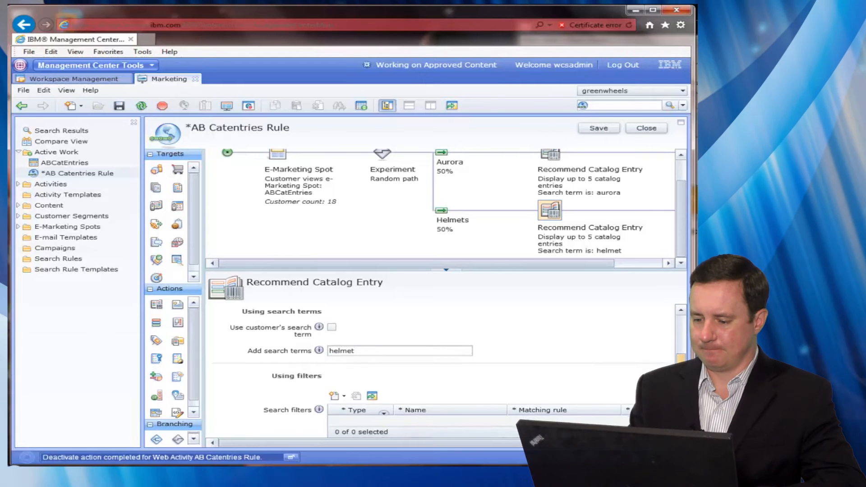
scroll(443, 370, "down", 3)
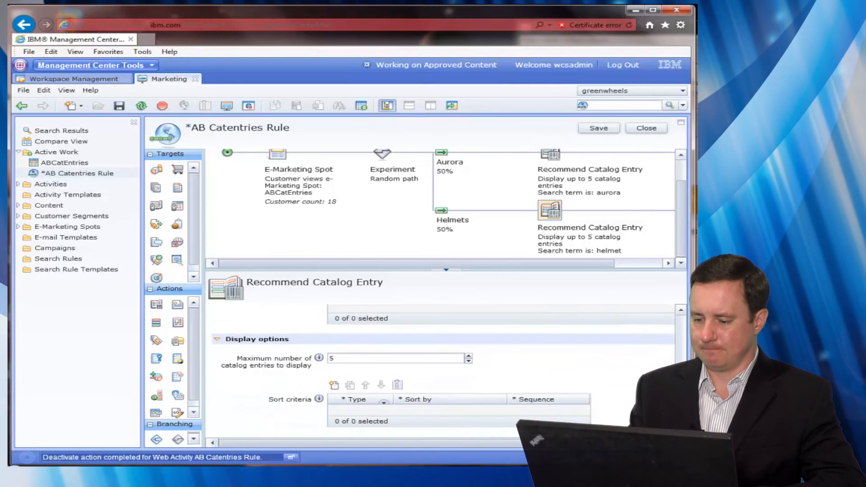
Save and activate the AB Catentries Rule, and close the activity
left_click(595, 130)
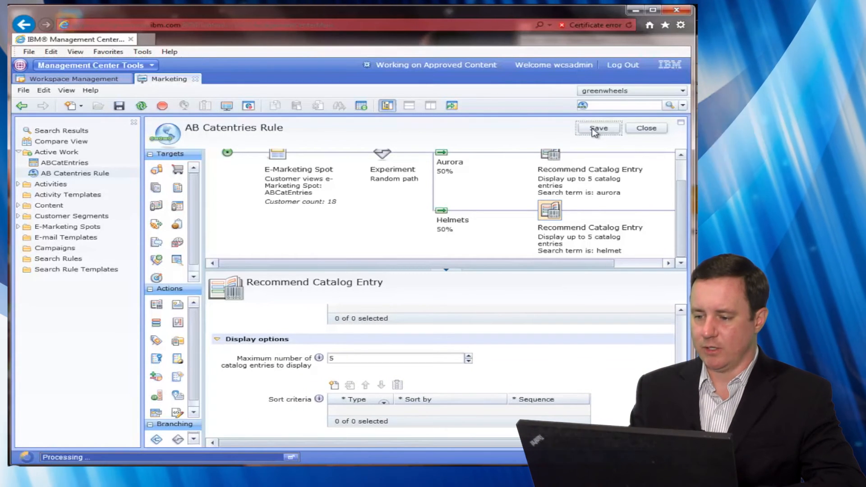
left_click(361, 105)
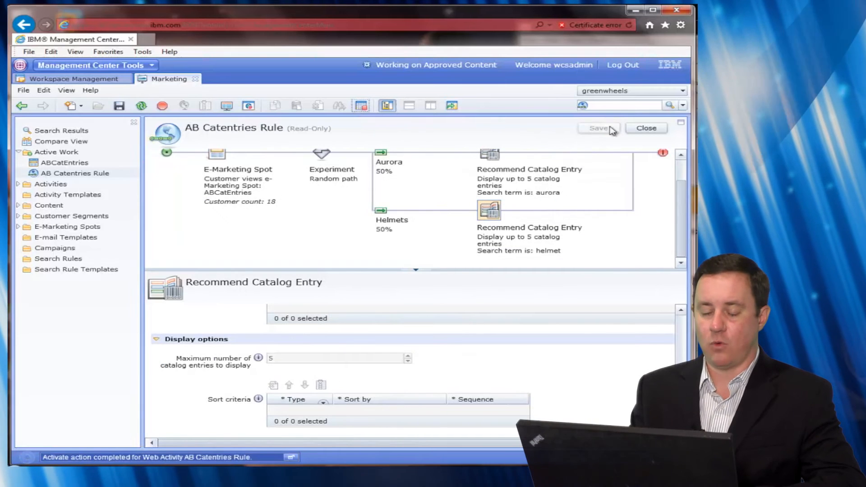
left_click(647, 128)
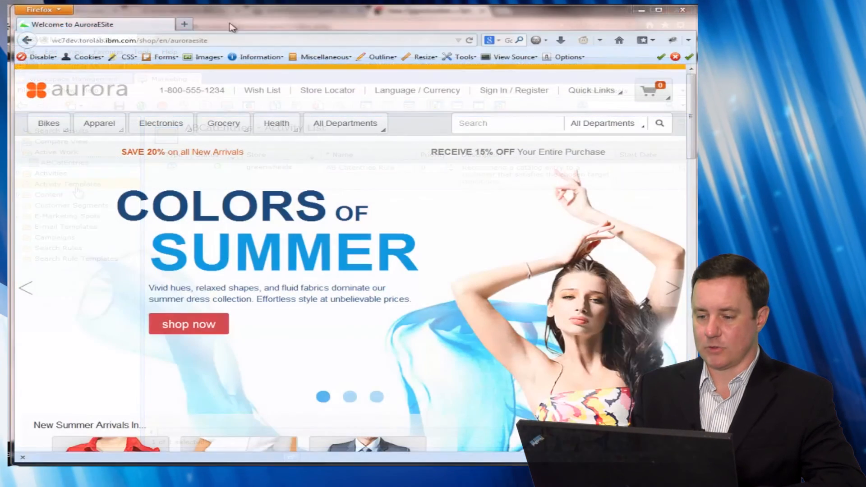
left_click(241, 41)
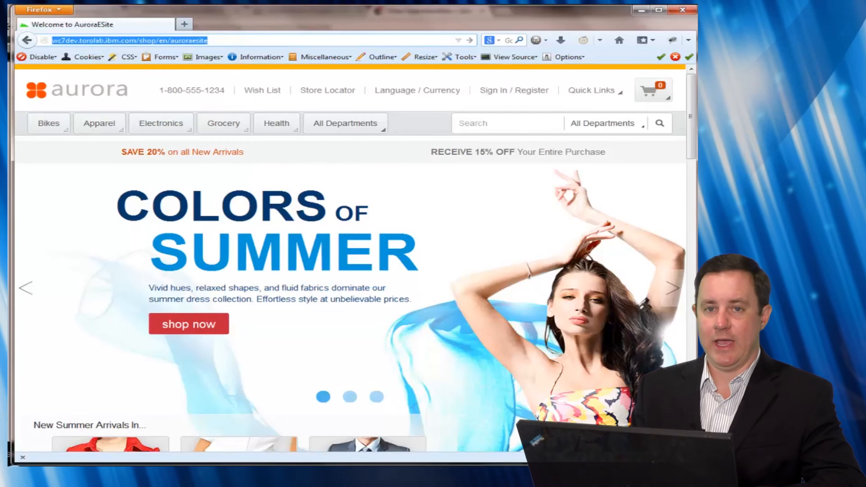
type("http://wc7dev.torolab.ibm.com/wcs/resources/stores/10901/MarketingSpotData/ABCatEntries")
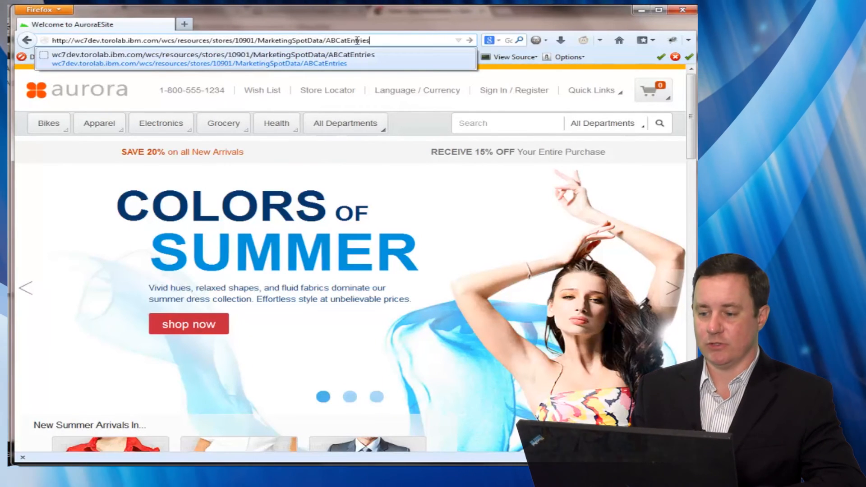
left_click(379, 41)
key("Return")
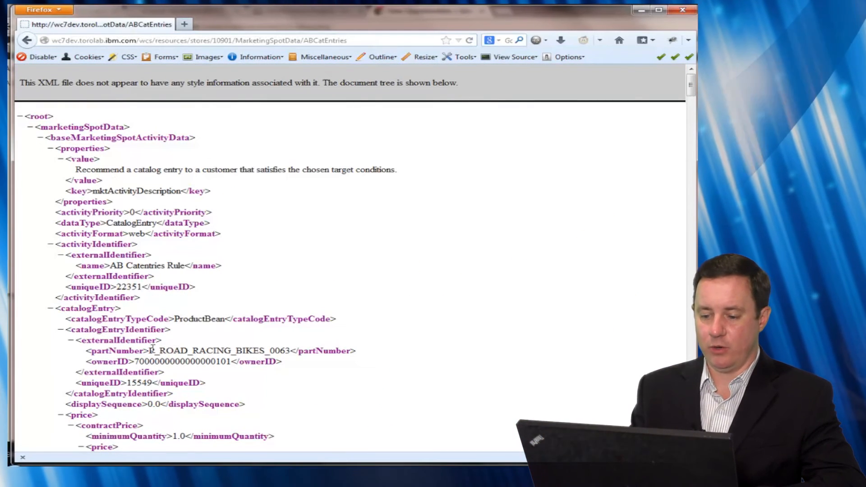
Examine the part number of the first catalog entry in the ABCatEntries feed and reload the feed
left_click_drag(151, 350, 291, 350)
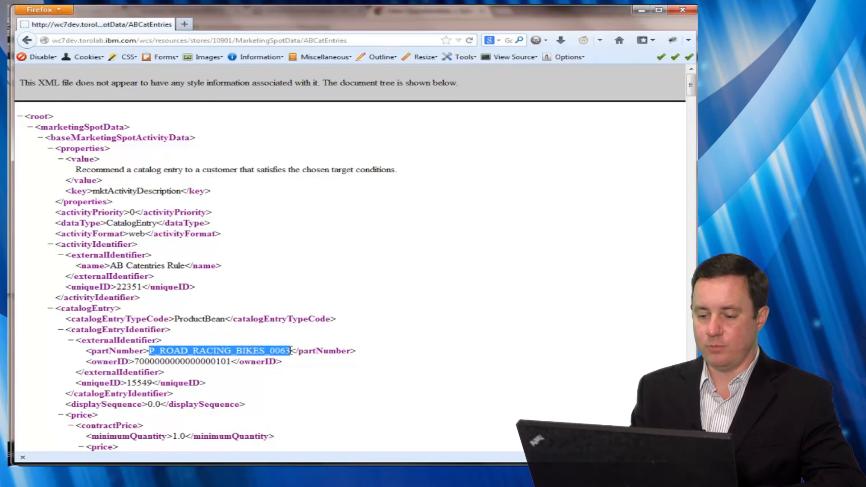
left_click(470, 41)
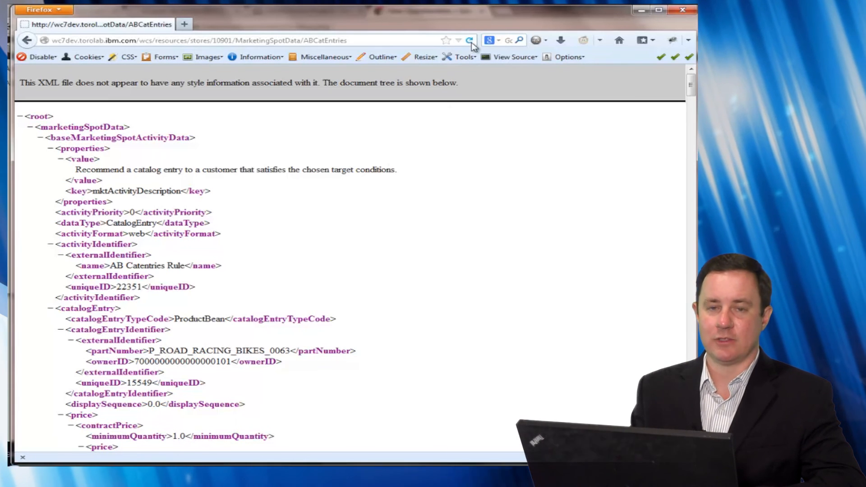